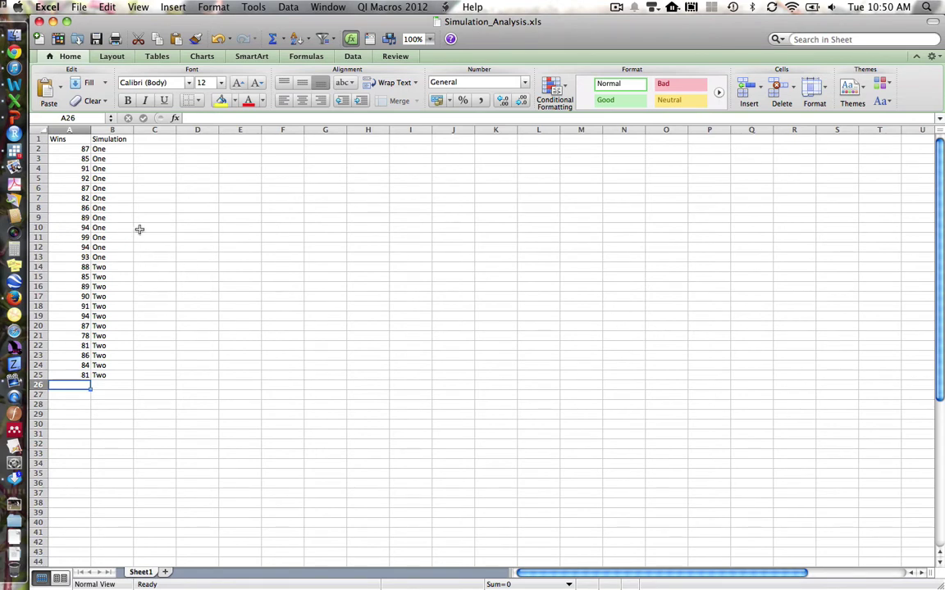
- Switch to Stata and choose Simulation_Analysis.xls from the home folder as the Excel file to import
click(13, 153)
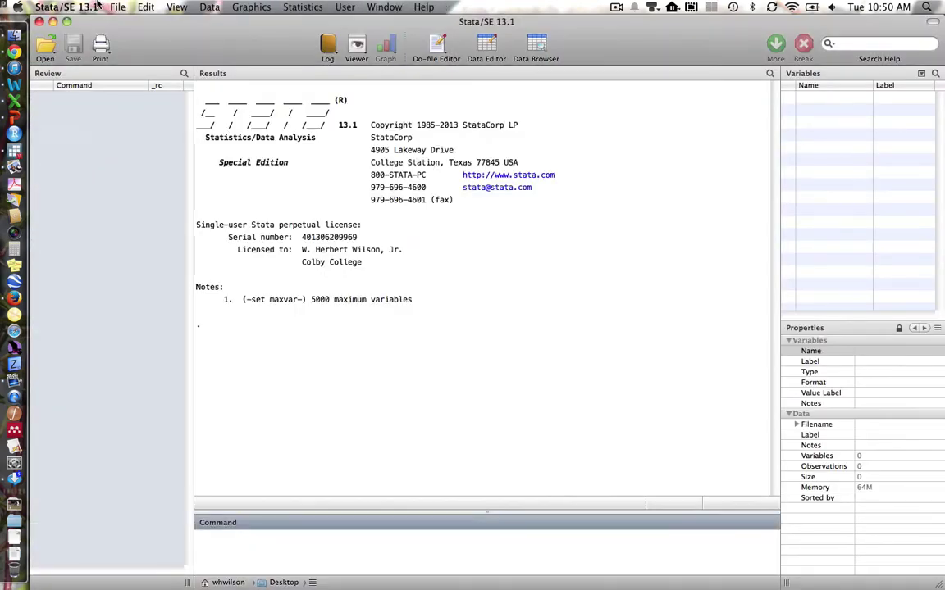
click(115, 8)
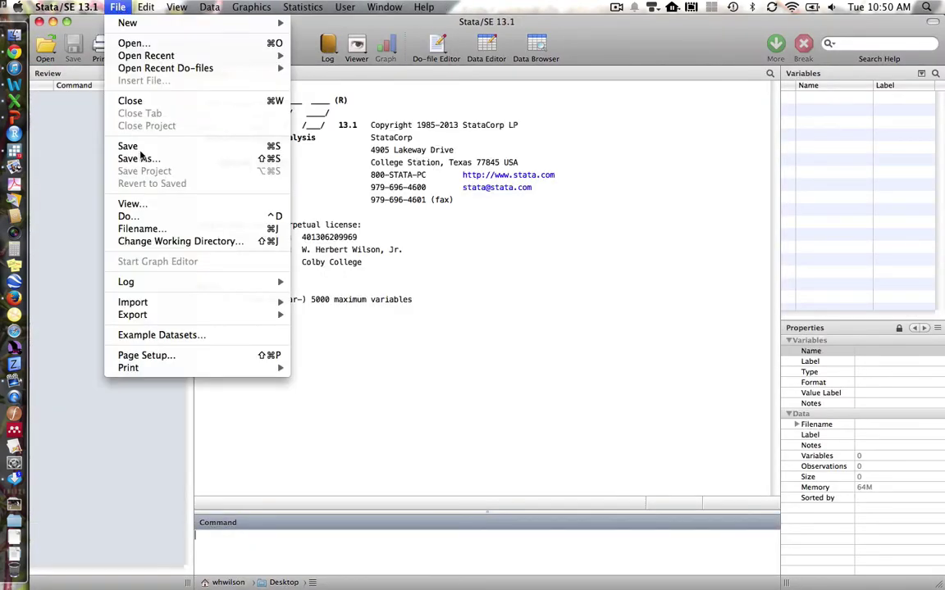
mouse_move(205, 303)
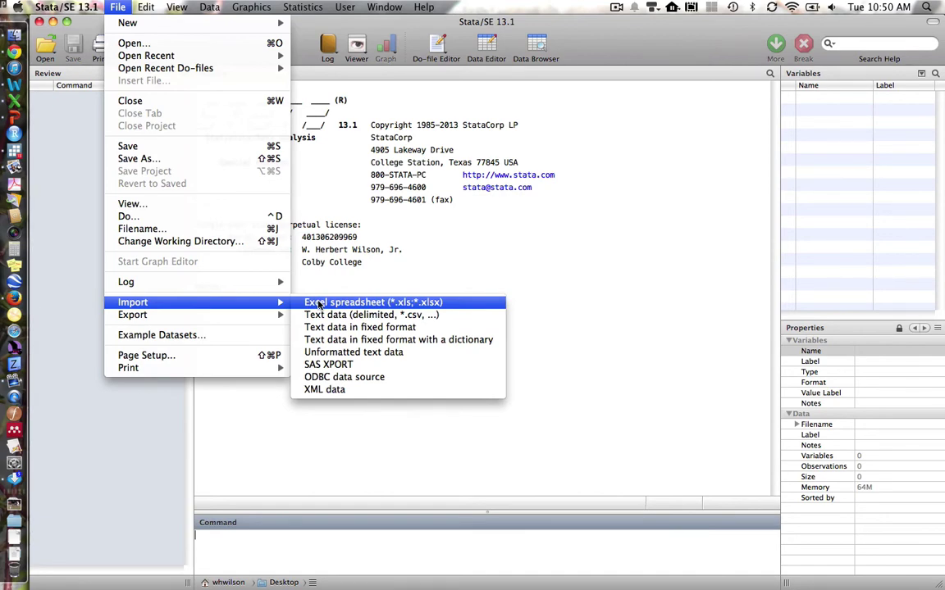
click(318, 303)
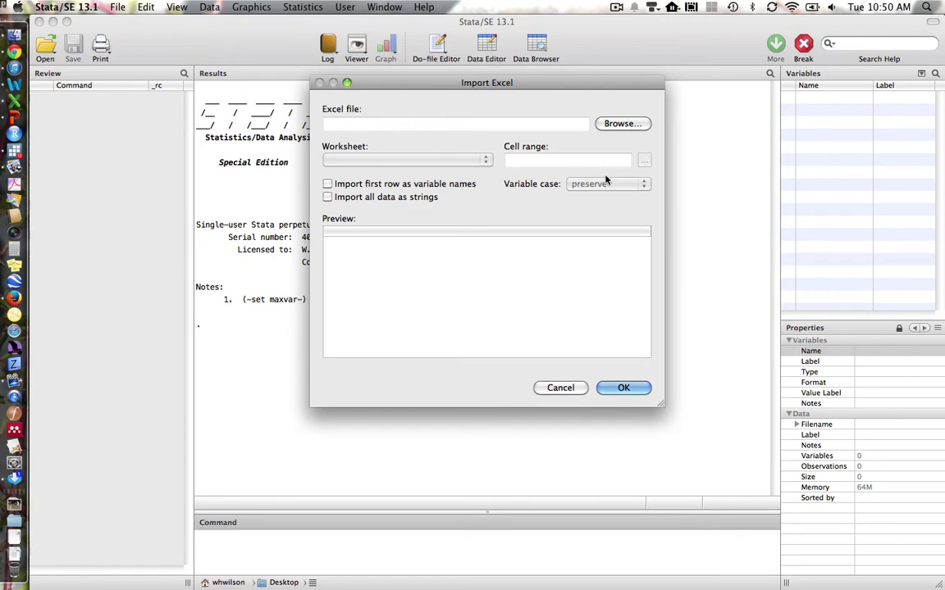
click(630, 124)
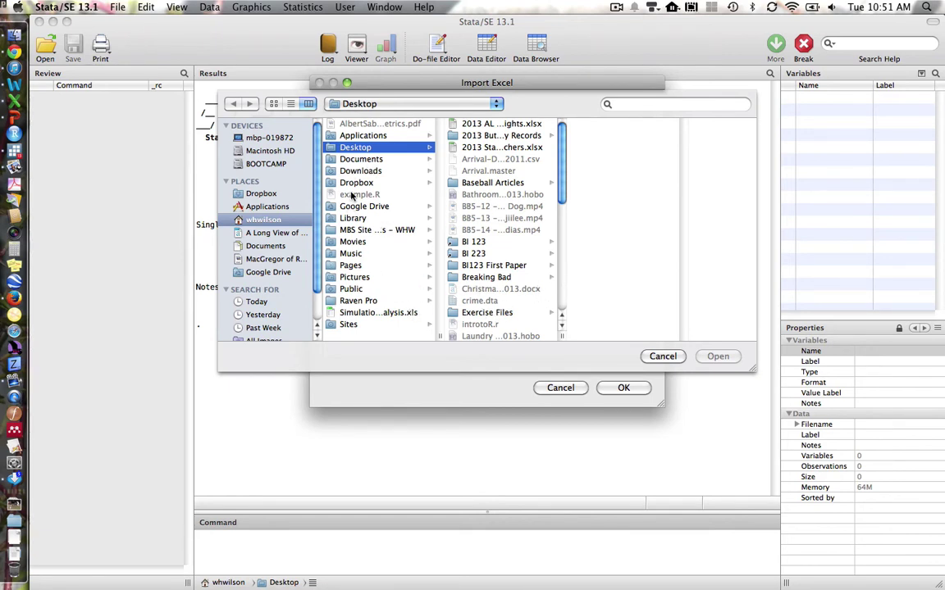
click(337, 102)
click(344, 119)
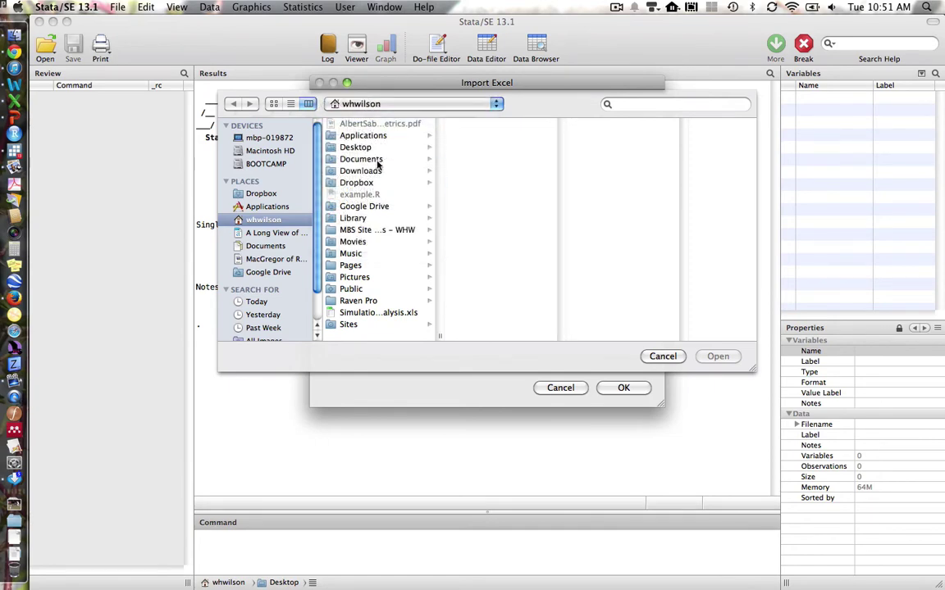
click(374, 312)
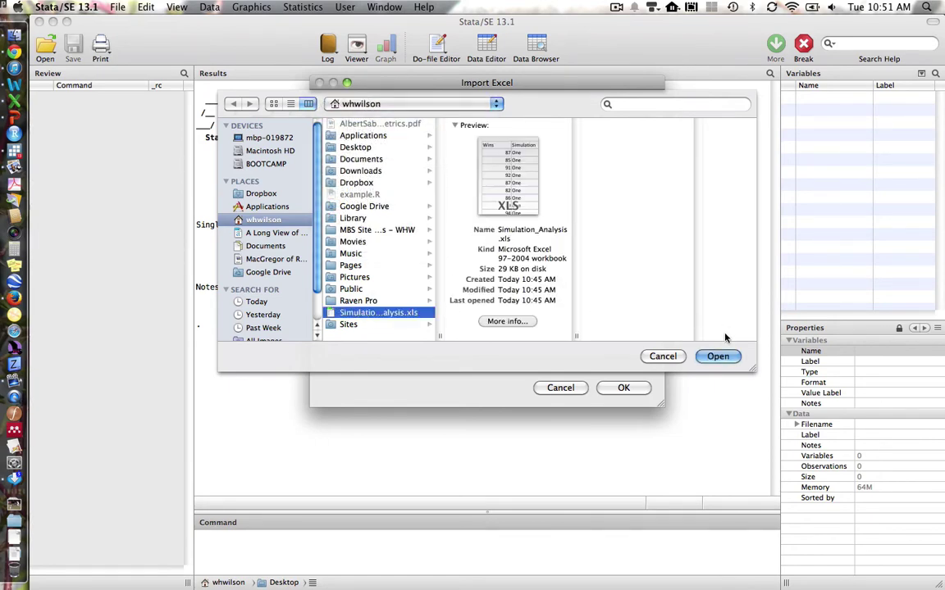
click(724, 362)
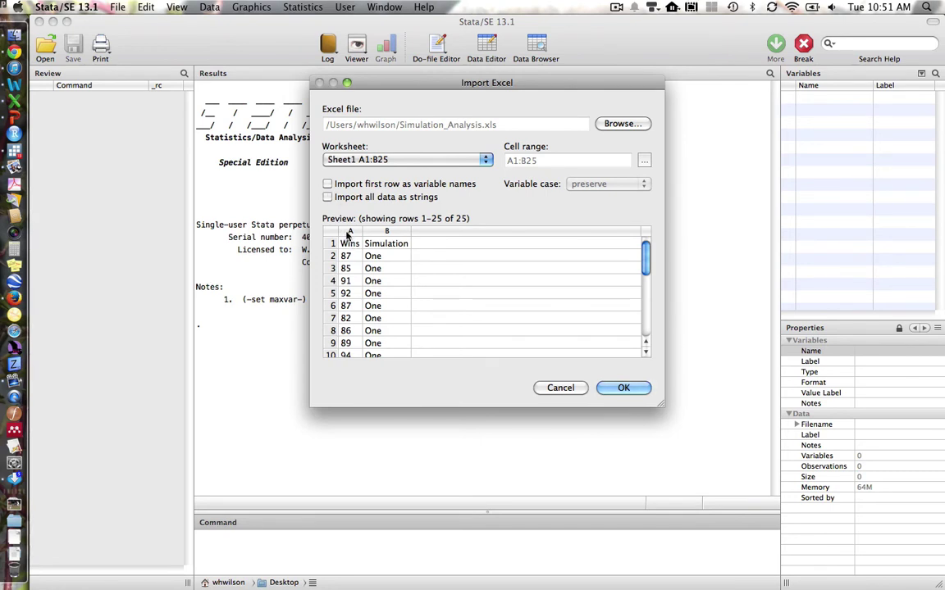
- Import Sheet1 with its first row as variable names, and run desc to describe the dataset
click(327, 185)
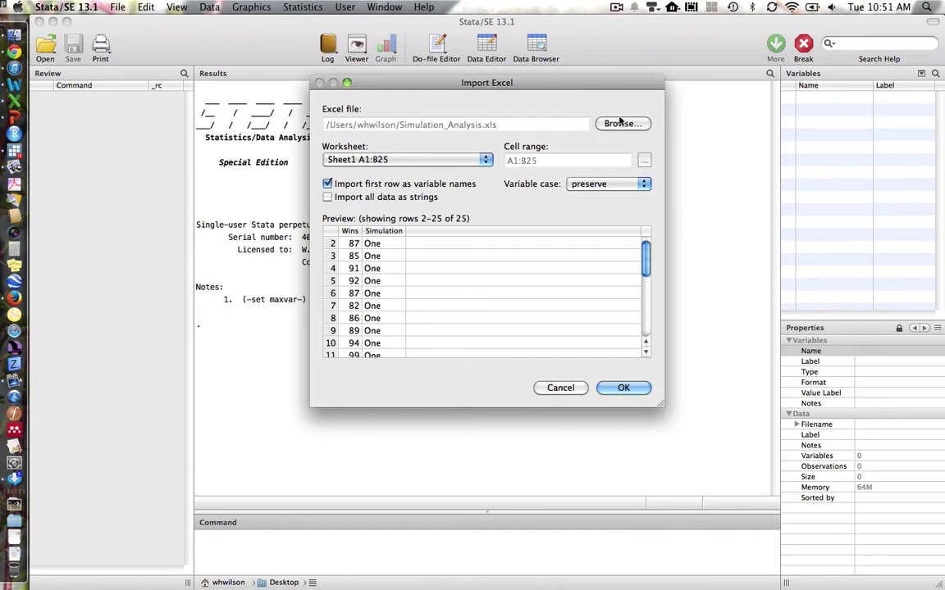
click(630, 390)
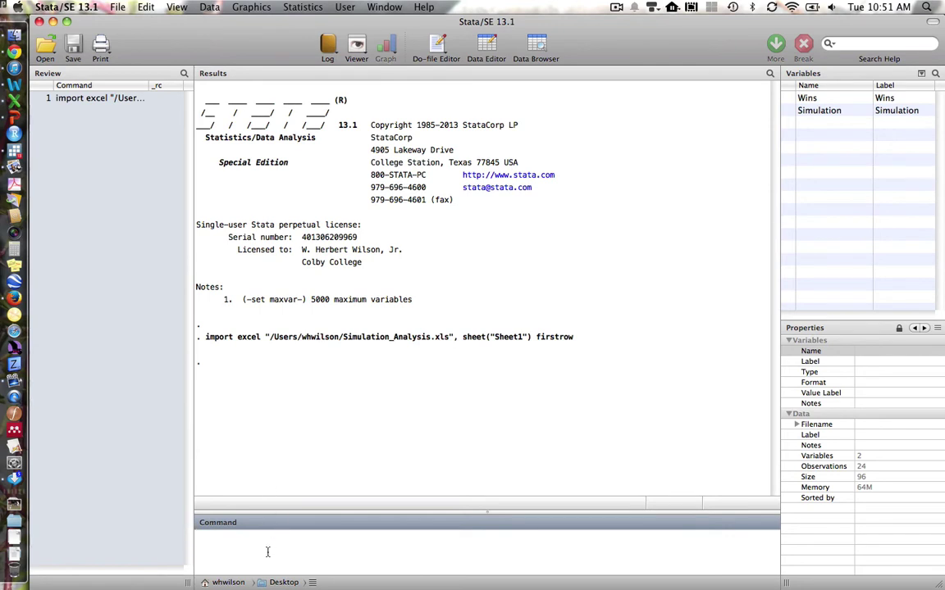
key(Return)
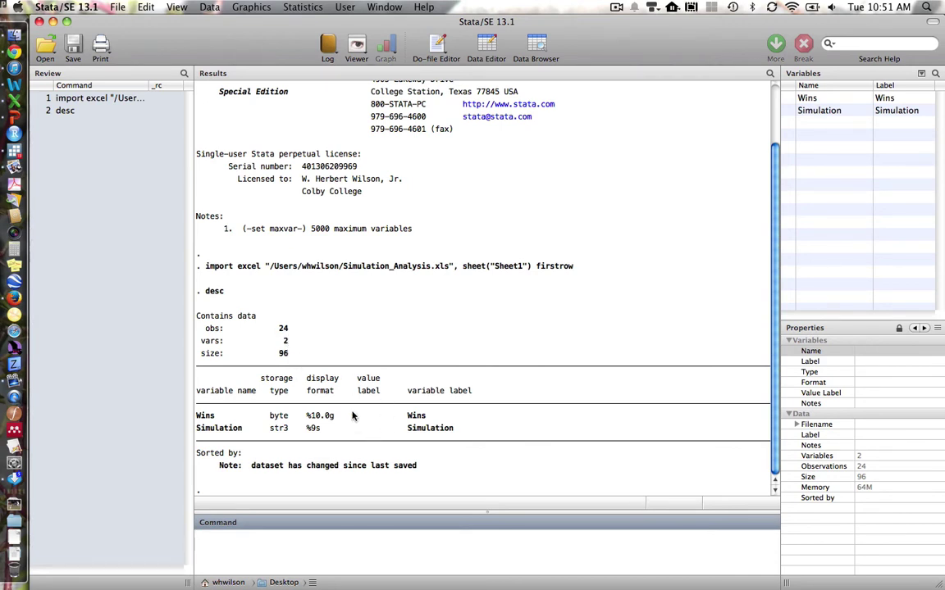
- Set up a box plot with Wins as the plotted variable
click(249, 10)
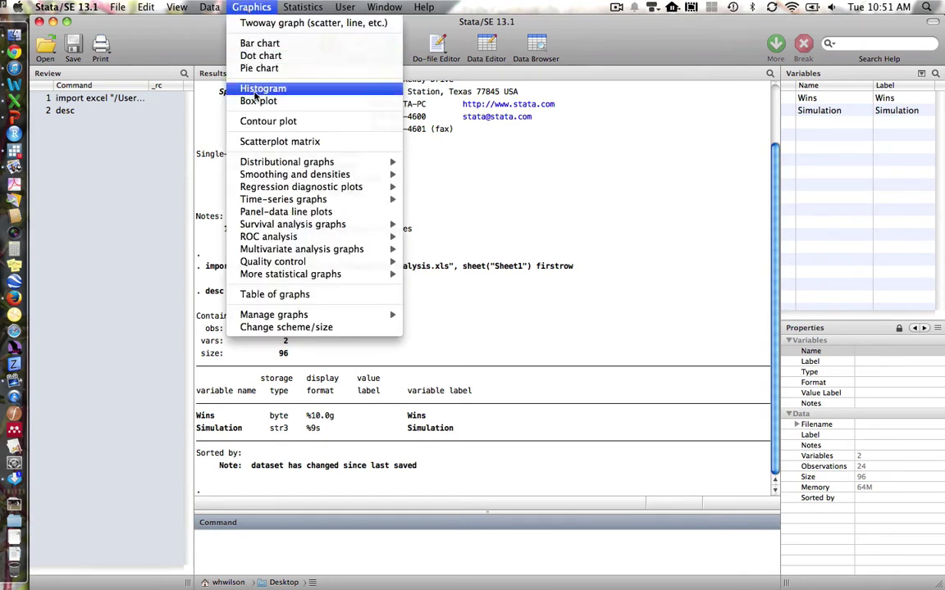
click(258, 102)
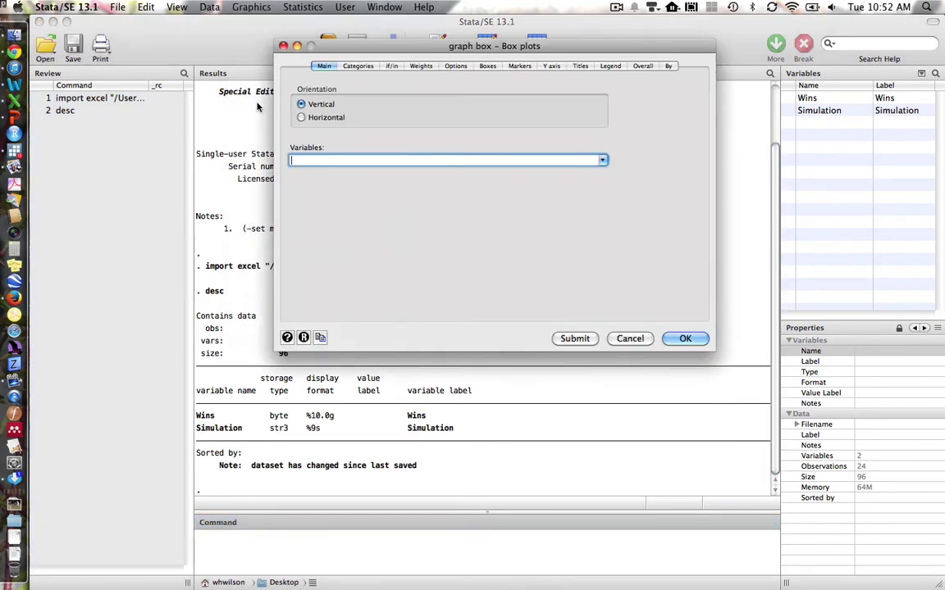
click(601, 160)
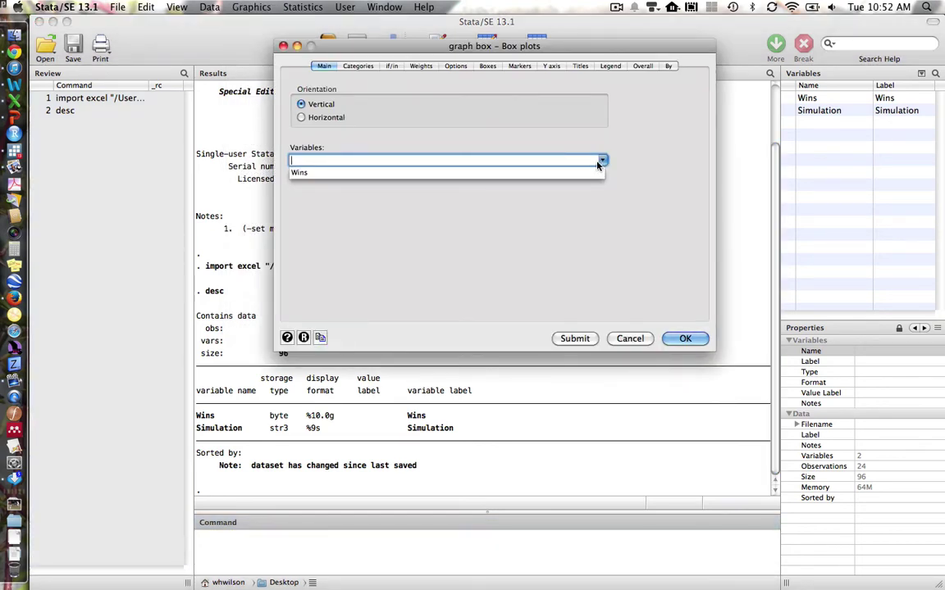
click(301, 173)
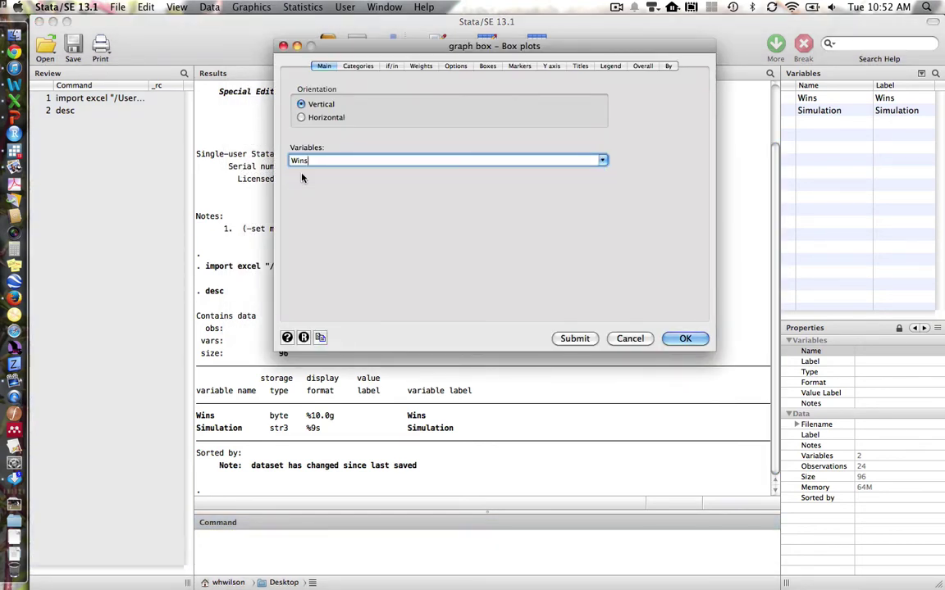
- Enable subgraphs for unique values of the Simulation variable and generate the box plots
click(668, 66)
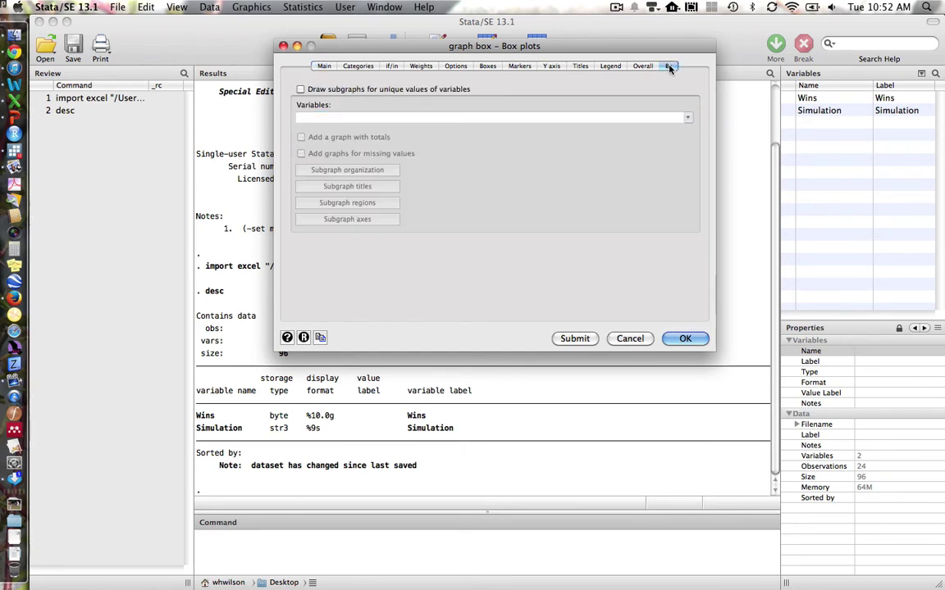
click(300, 89)
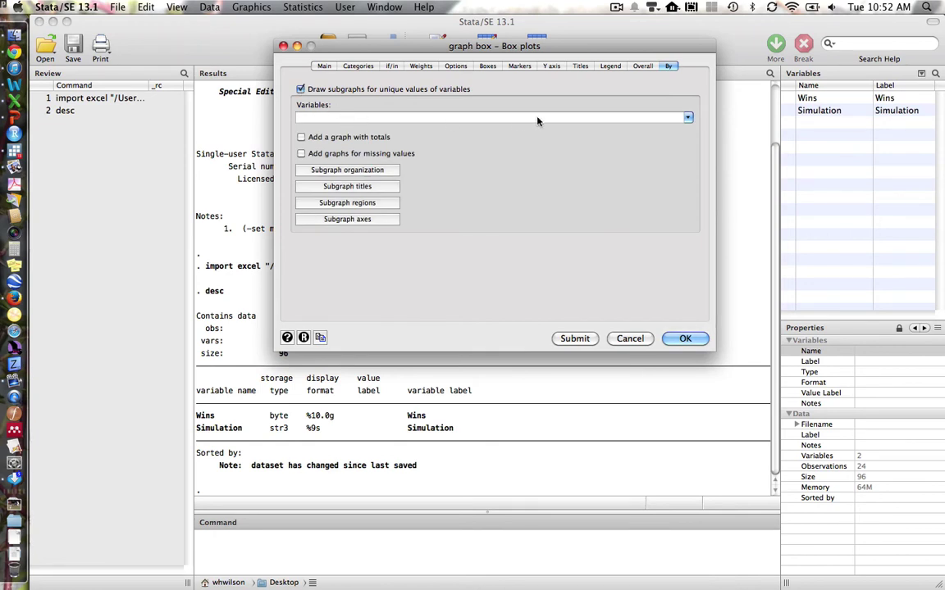
click(687, 119)
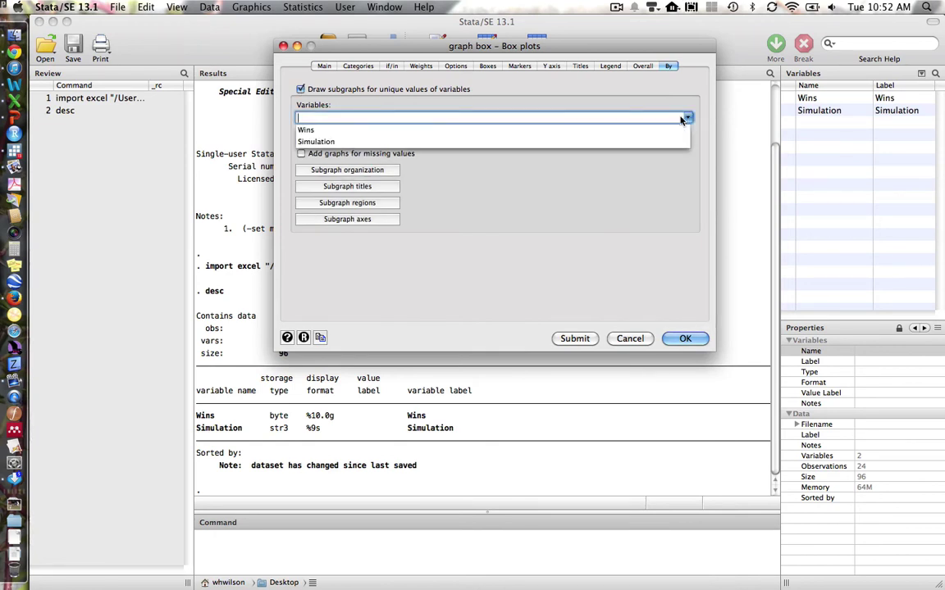
click(311, 142)
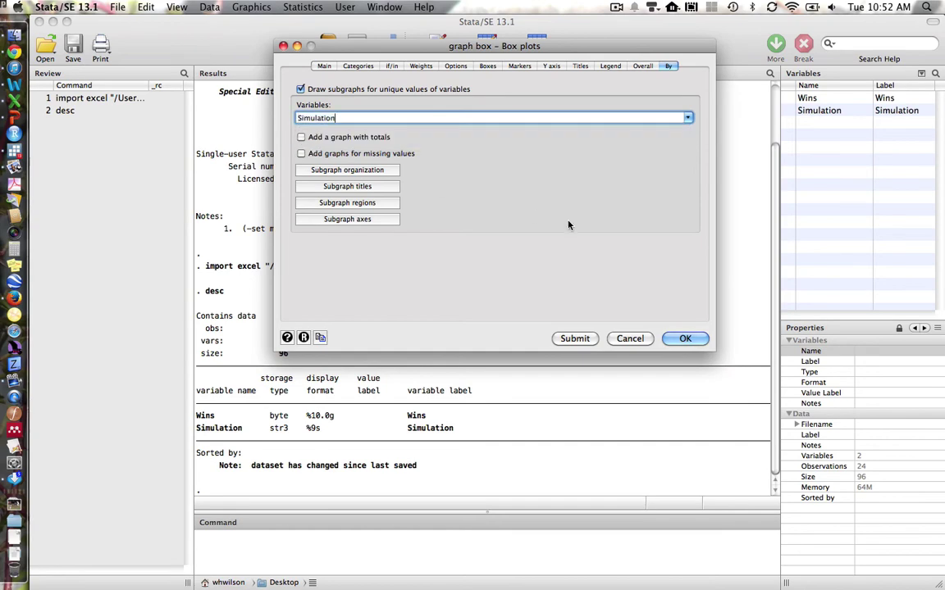
click(685, 339)
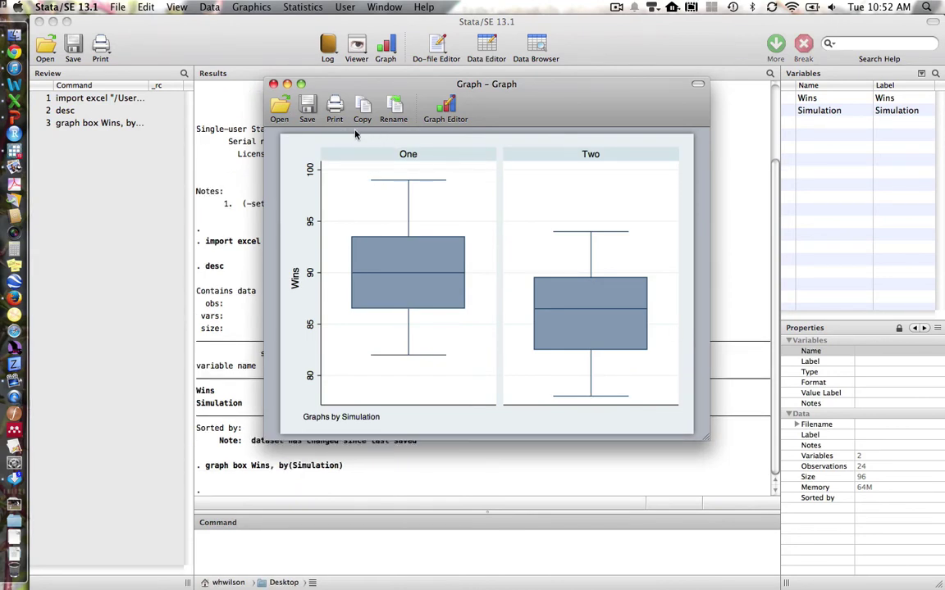
- Save the graph in the home folder as Simulation_Results.jpg in the JPEG - High Quality format
click(308, 105)
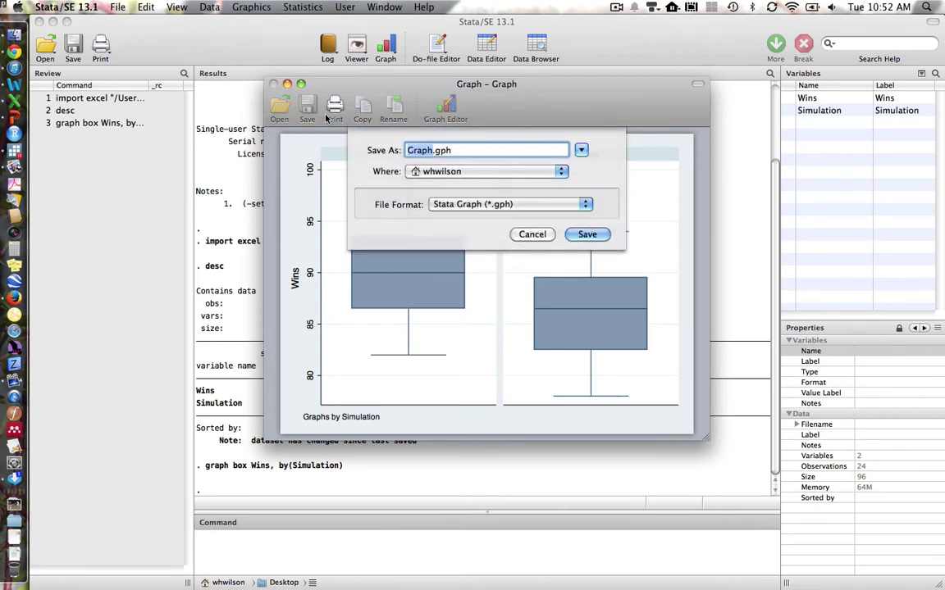
click(484, 207)
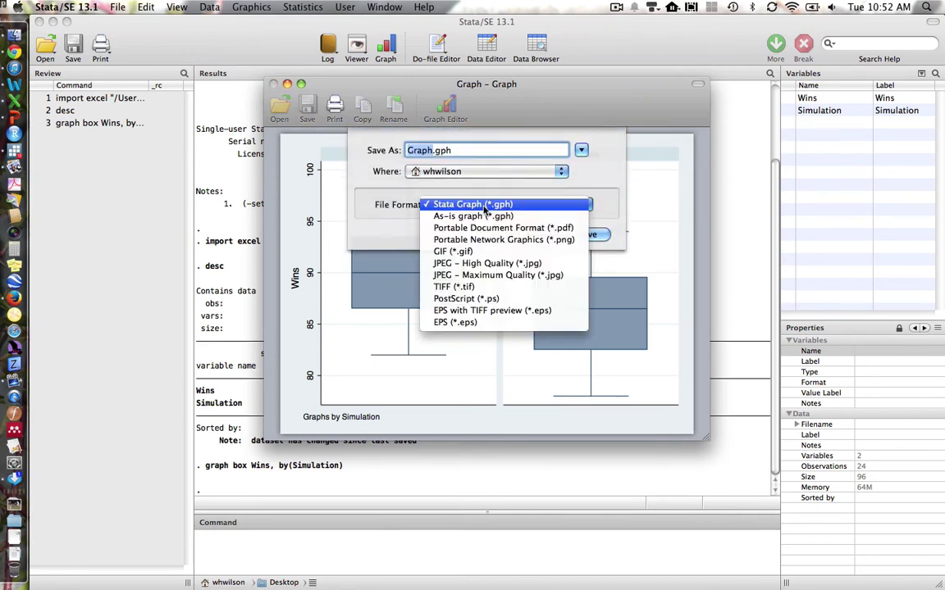
click(483, 264)
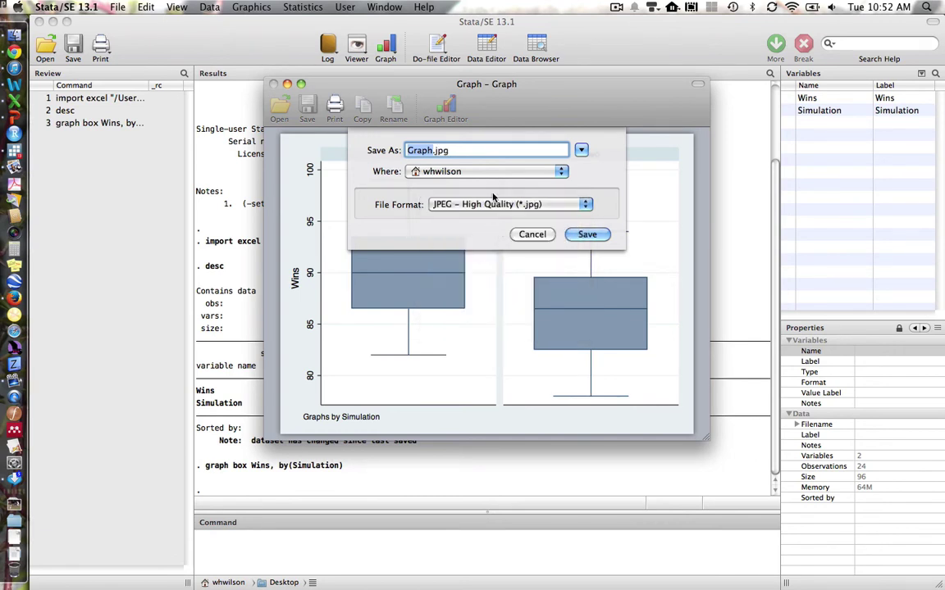
text(Simulation_Results)
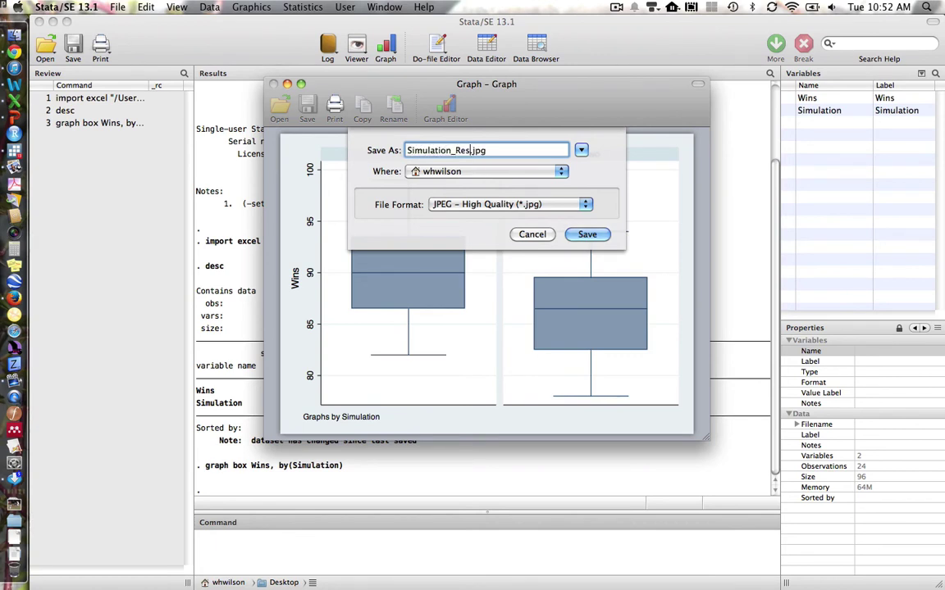
click(592, 236)
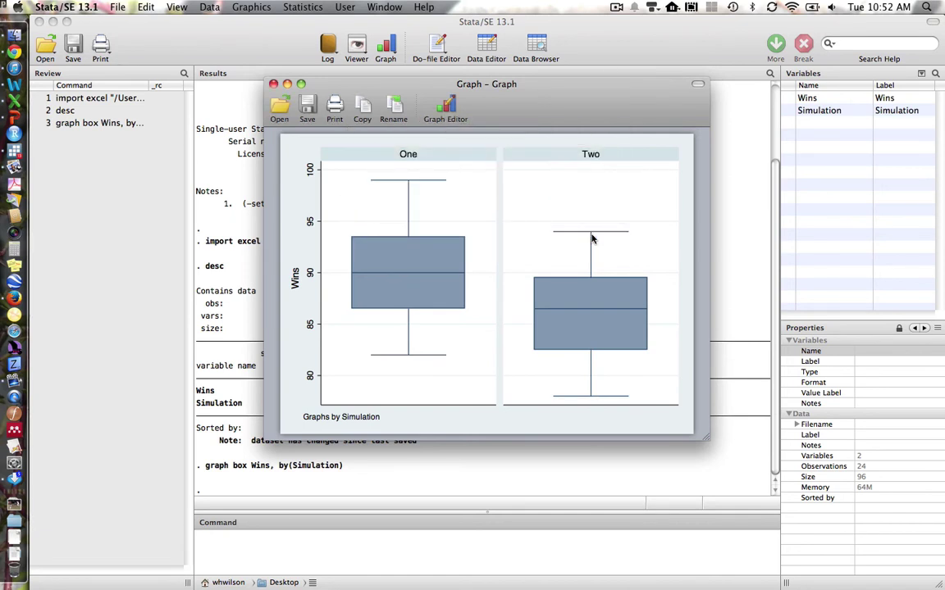
- Switch to PowerPoint, create a new blank presentation and enlarge its window to fill the screen
click(16, 121)
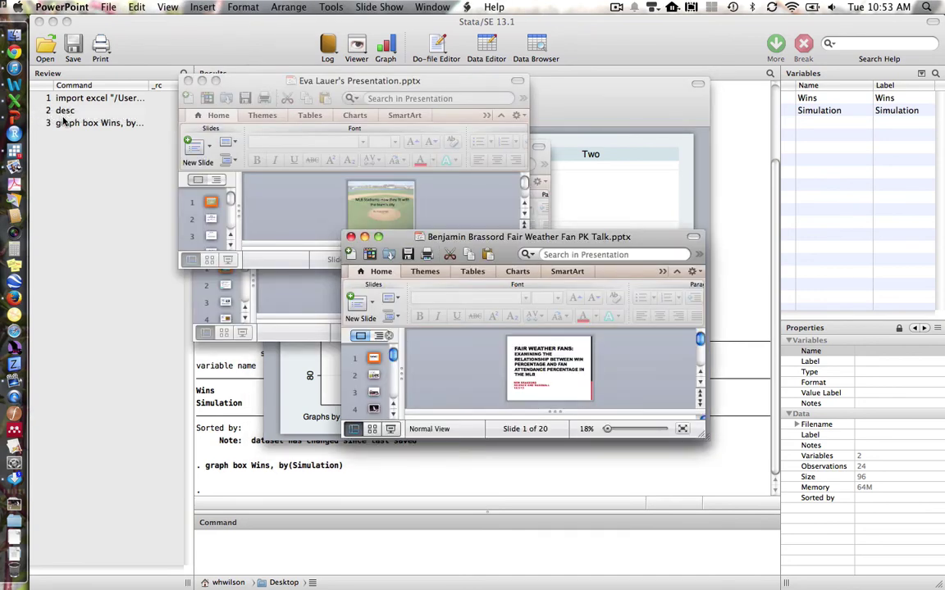
key(super+n)
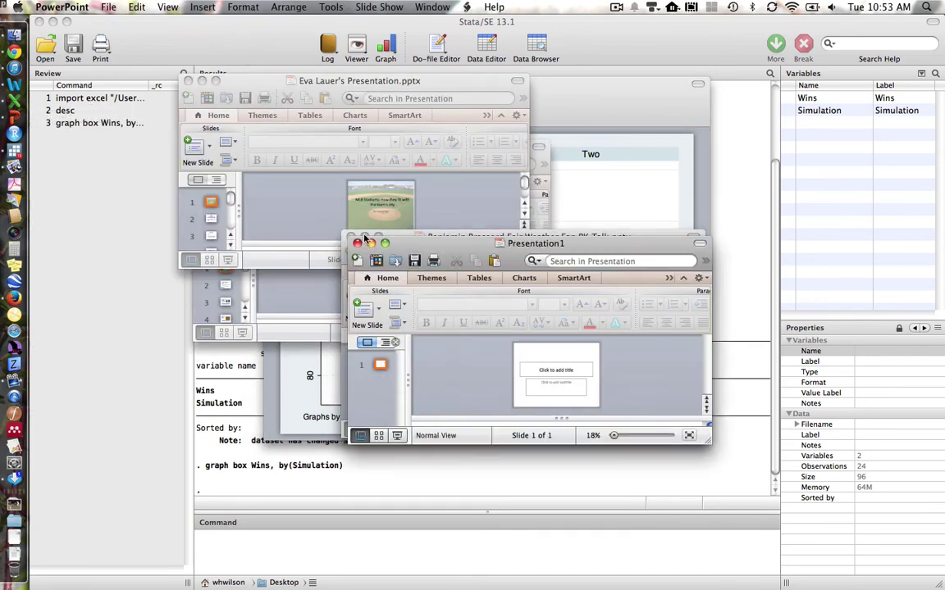
click(384, 244)
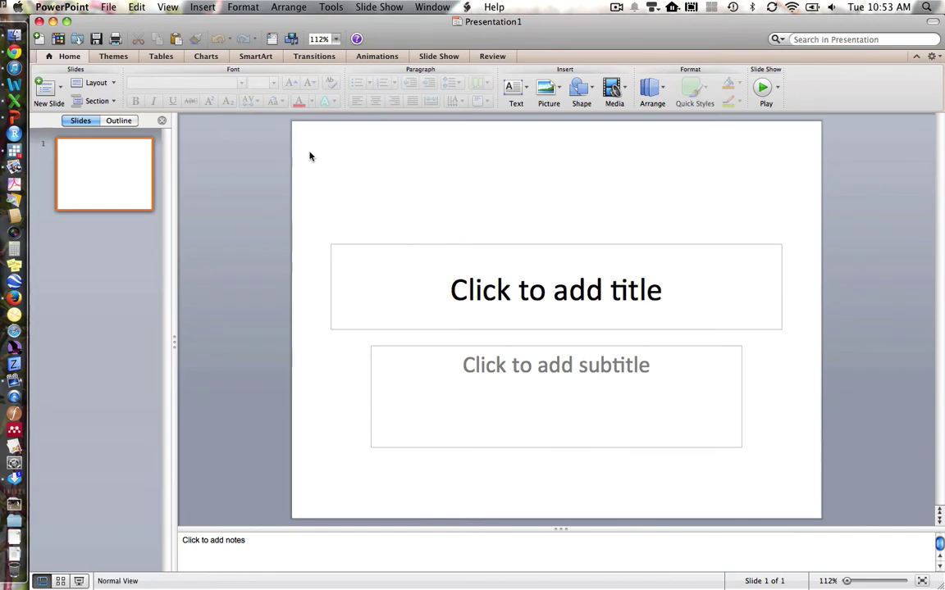
- Insert the picture file Simulation_Results.jpg from the home folder on the first slide
click(202, 7)
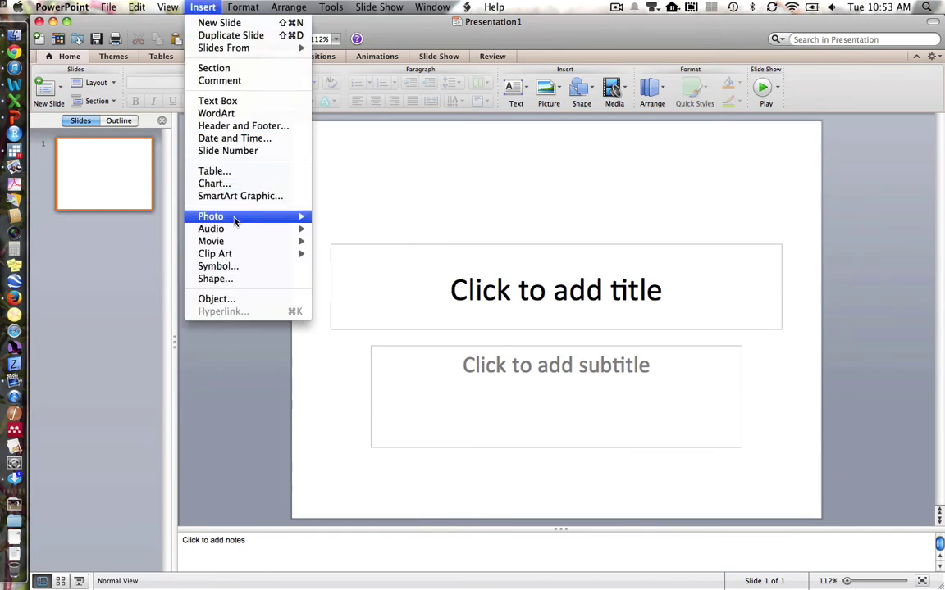
mouse_move(246, 218)
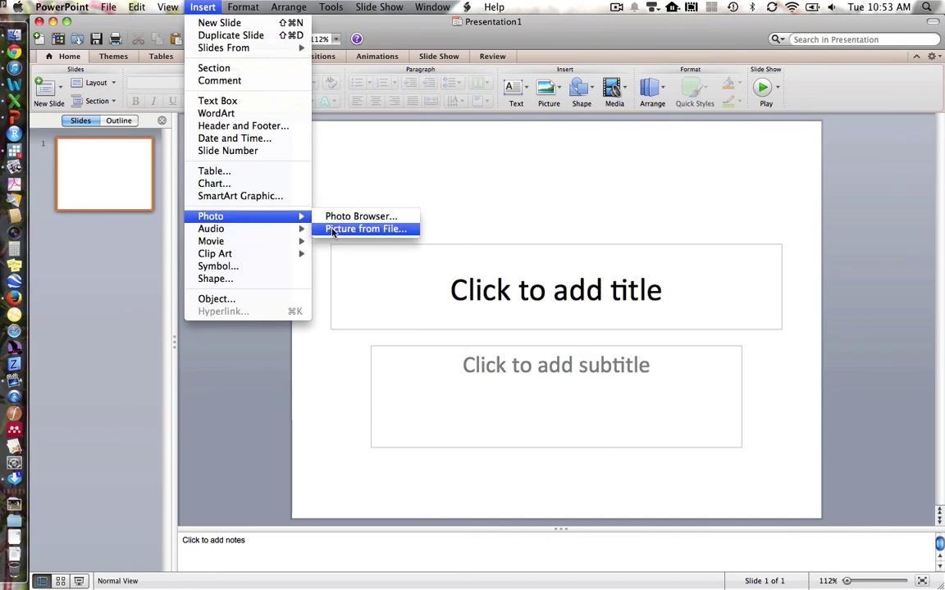
click(333, 232)
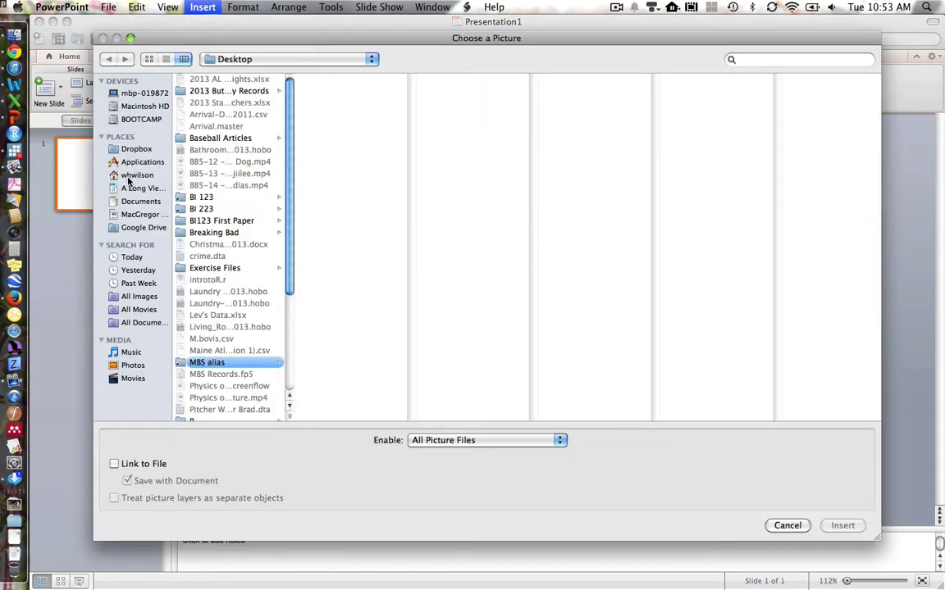
click(135, 175)
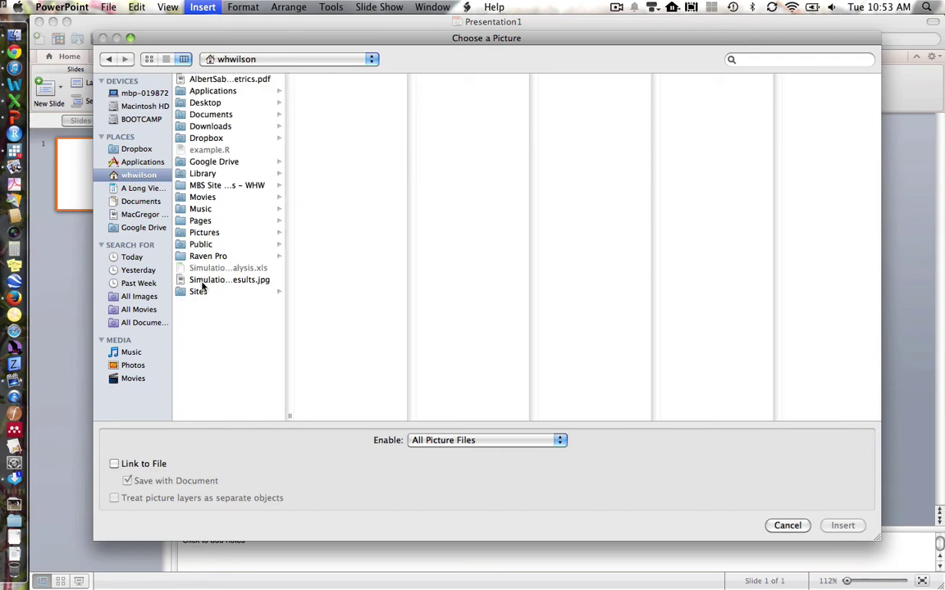
click(226, 281)
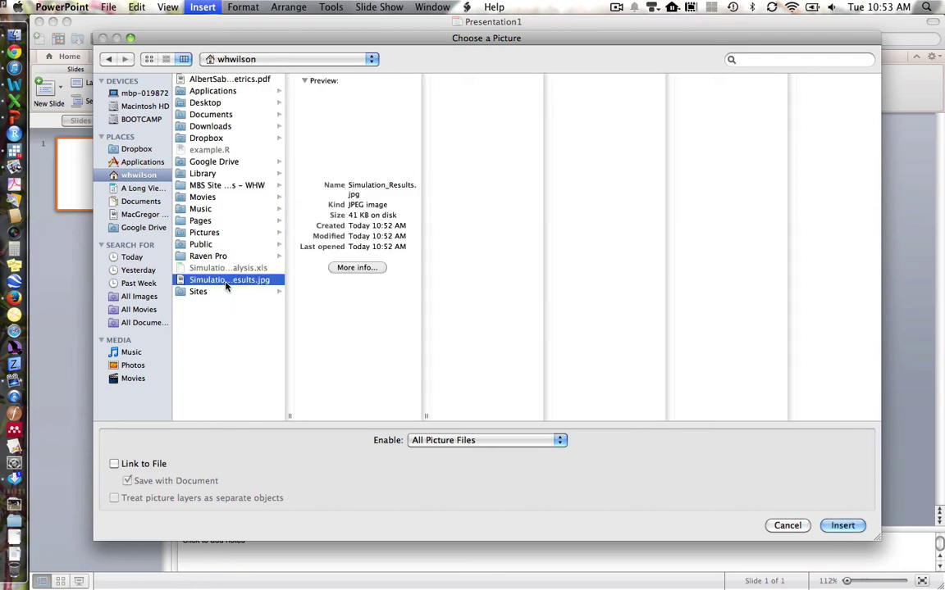
click(853, 526)
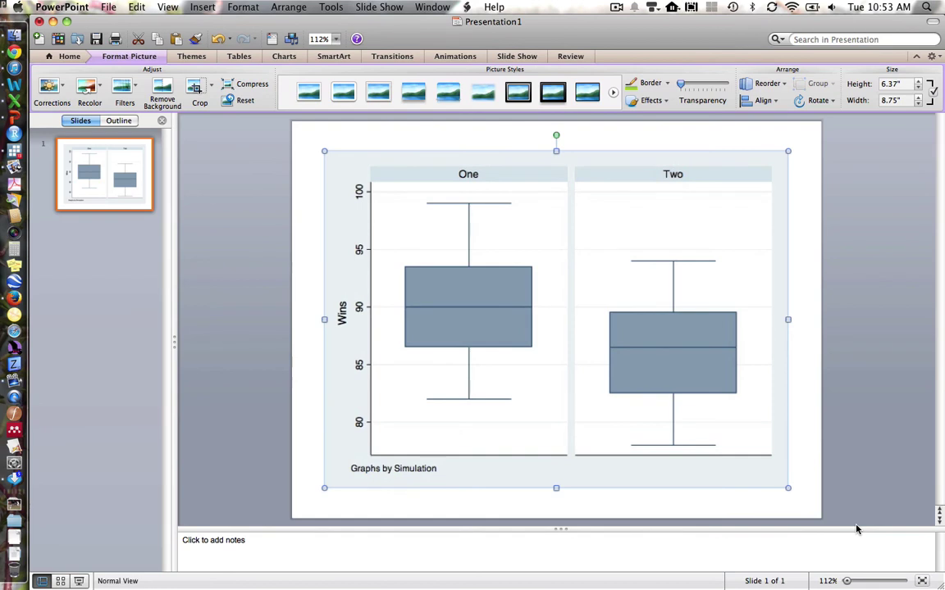